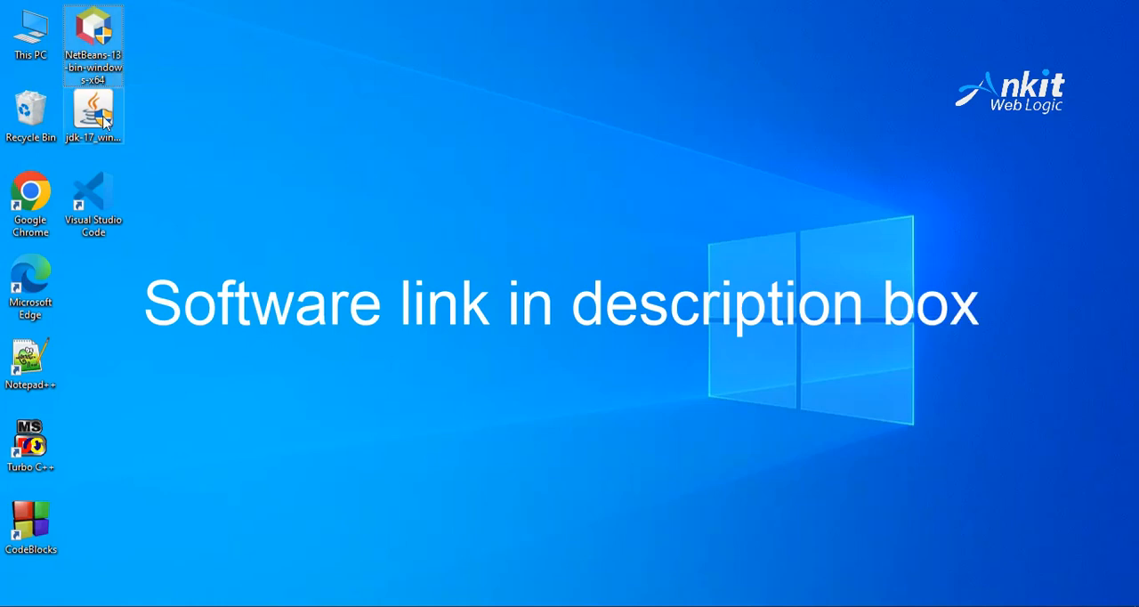
Step: Try to run the NetBeans 13 installer and exit it
left_click(104, 105)
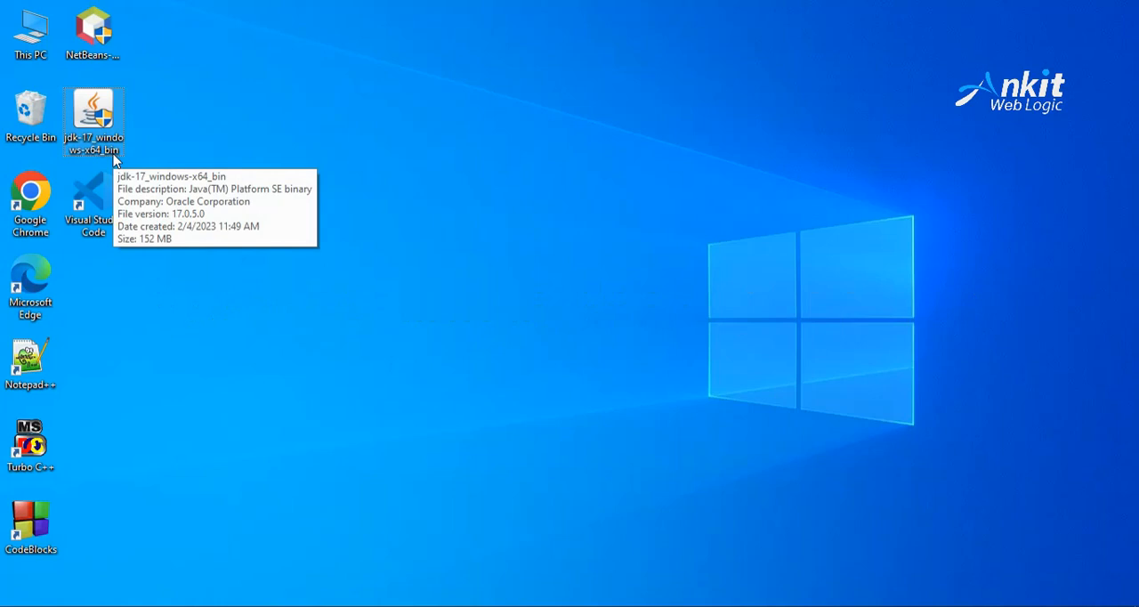
left_click(98, 34)
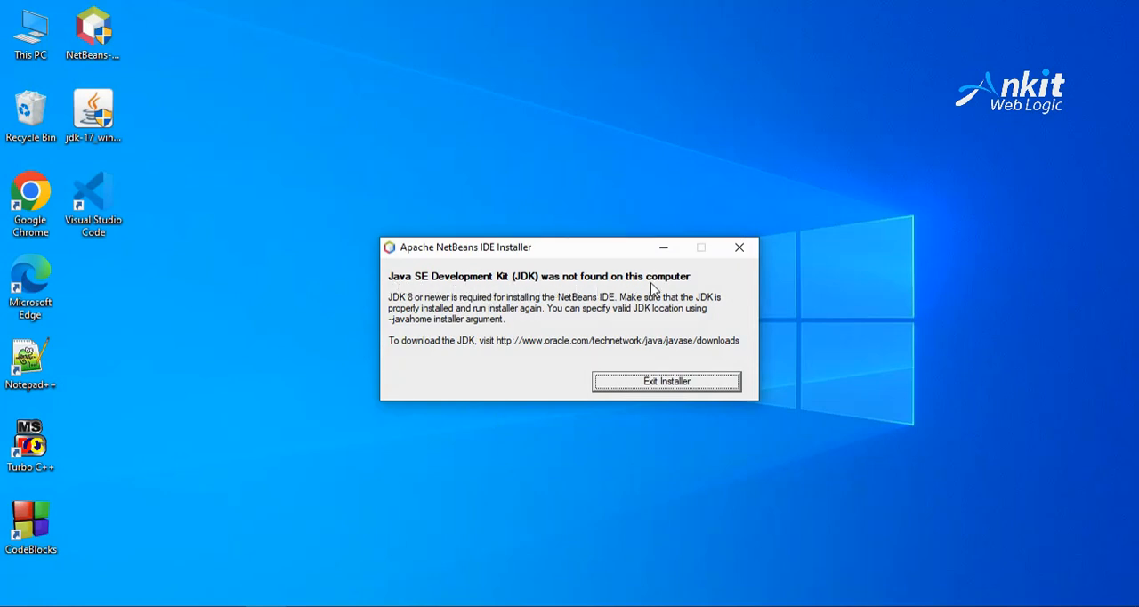
left_click(639, 389)
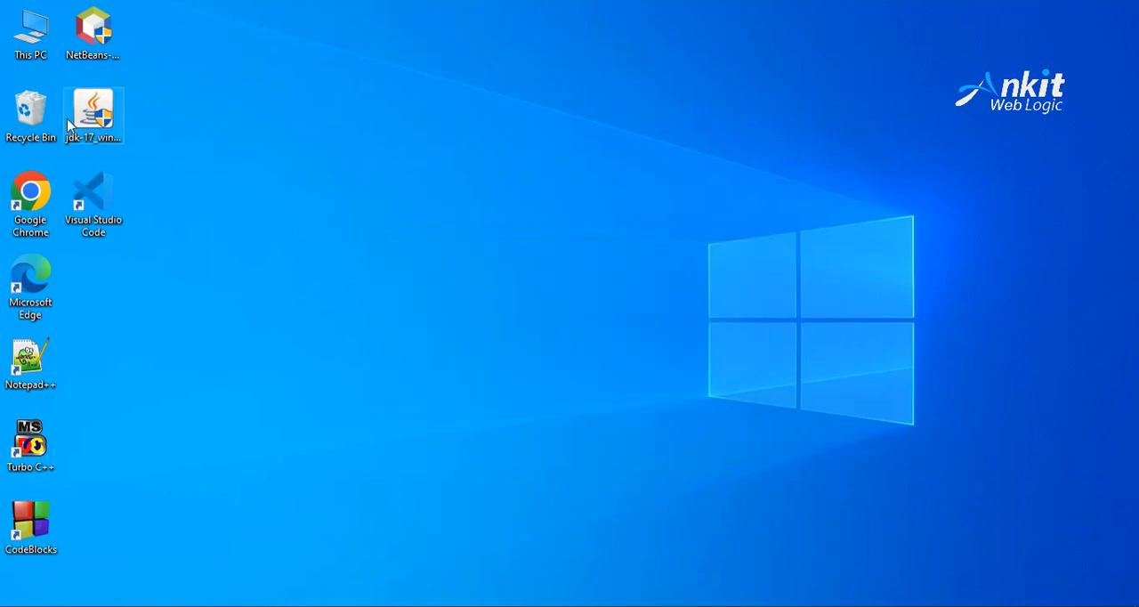
Step: Install Java SE Development Kit 17.0.5 with the default settings and close its setup wizard
left_click(96, 111)
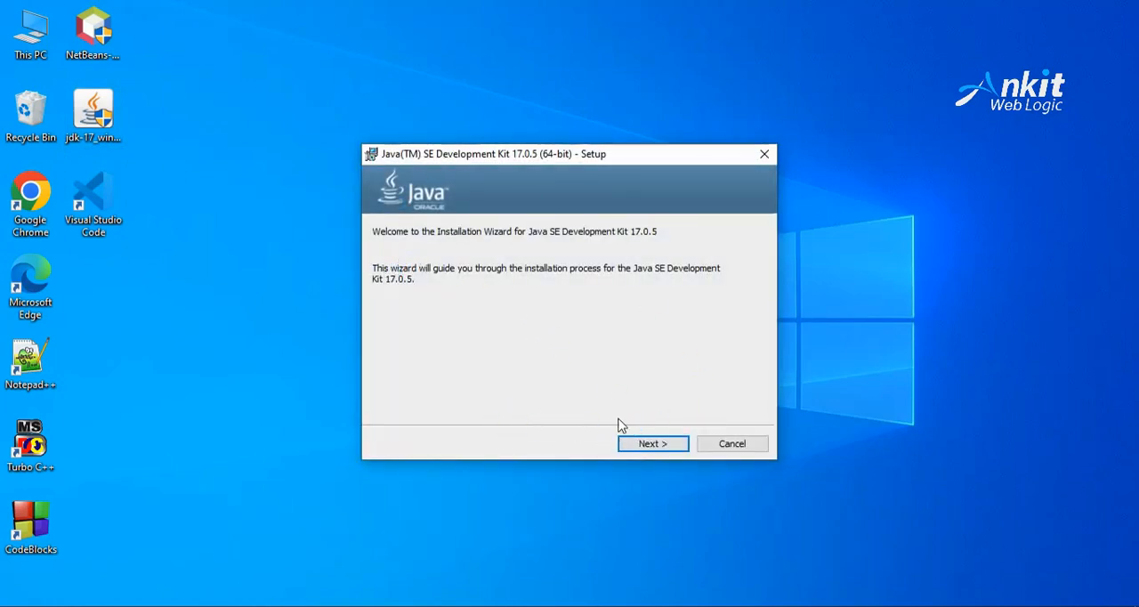
left_click(648, 444)
left_click(659, 445)
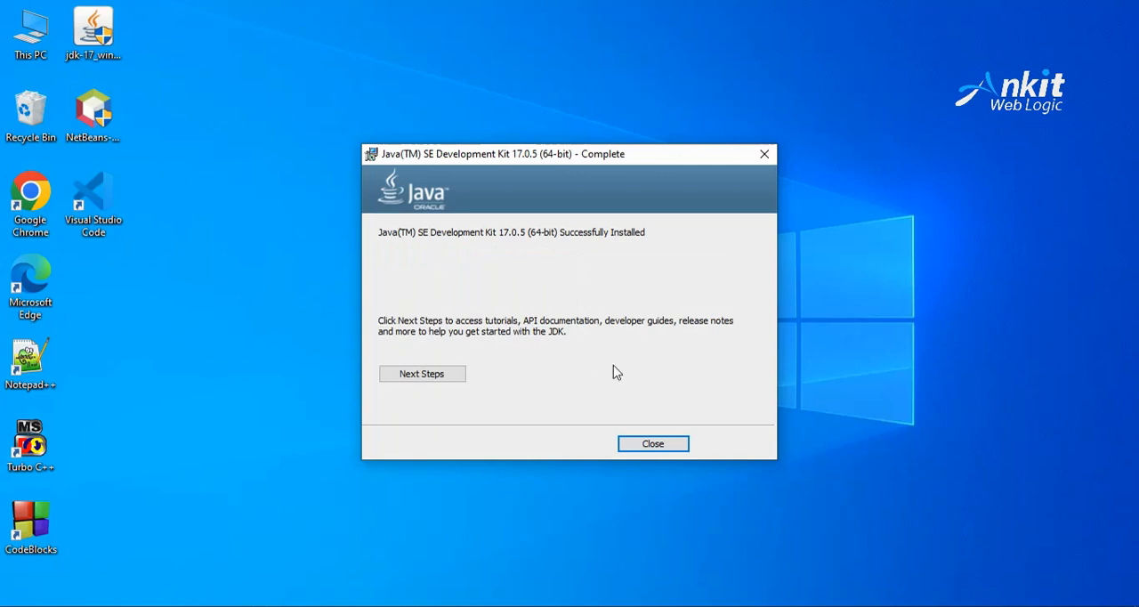
left_click(650, 449)
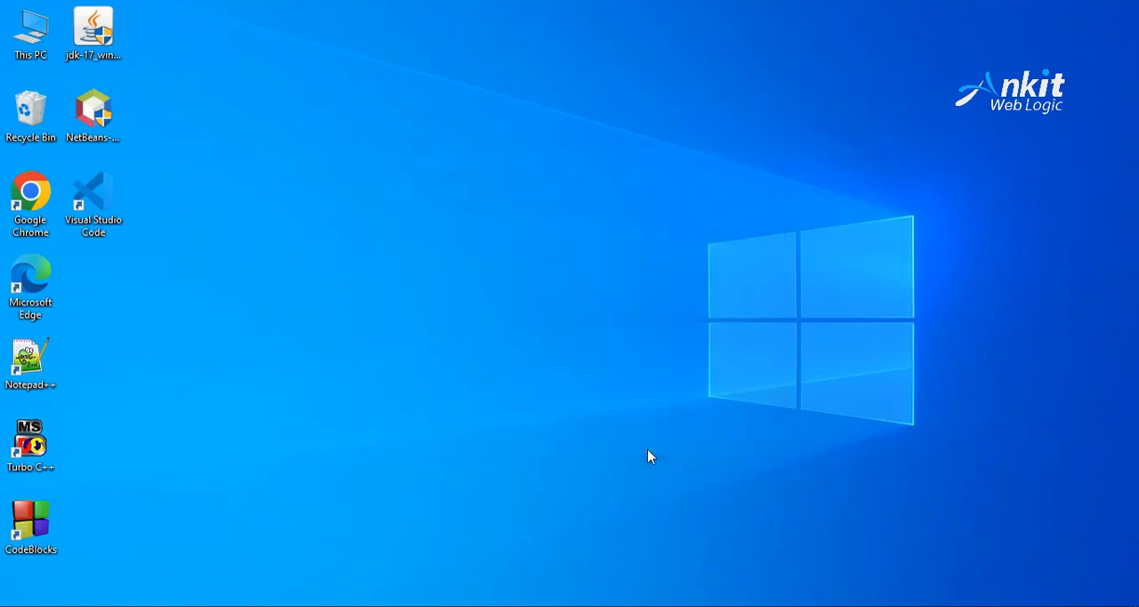
Step: Start the NetBeans 13 installer and exclude the PHP pack from the installation
left_click(96, 124)
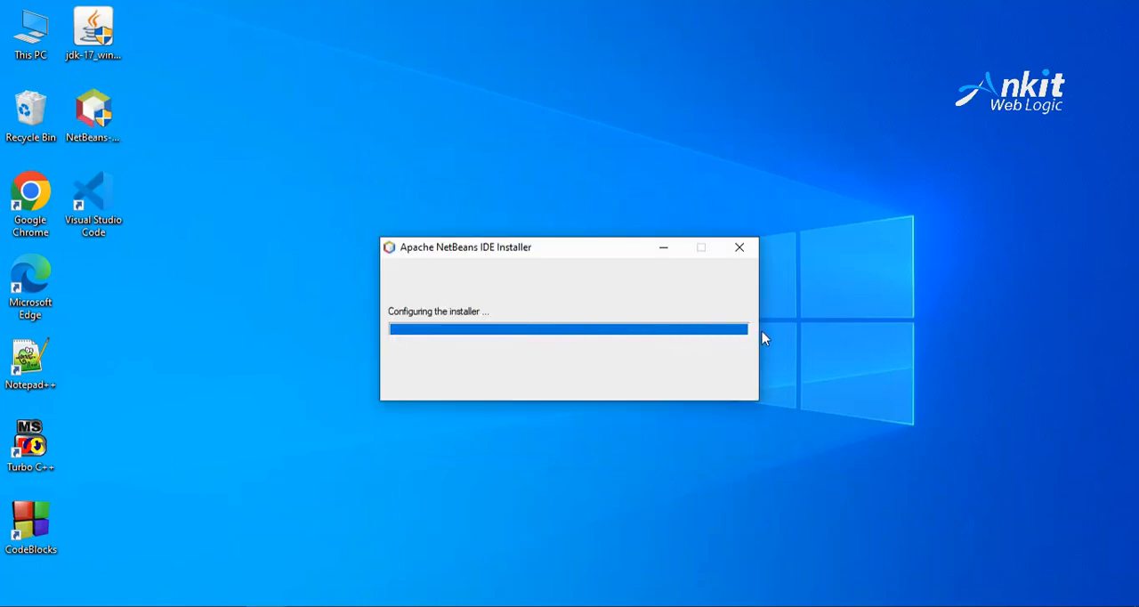
left_click(100, 44)
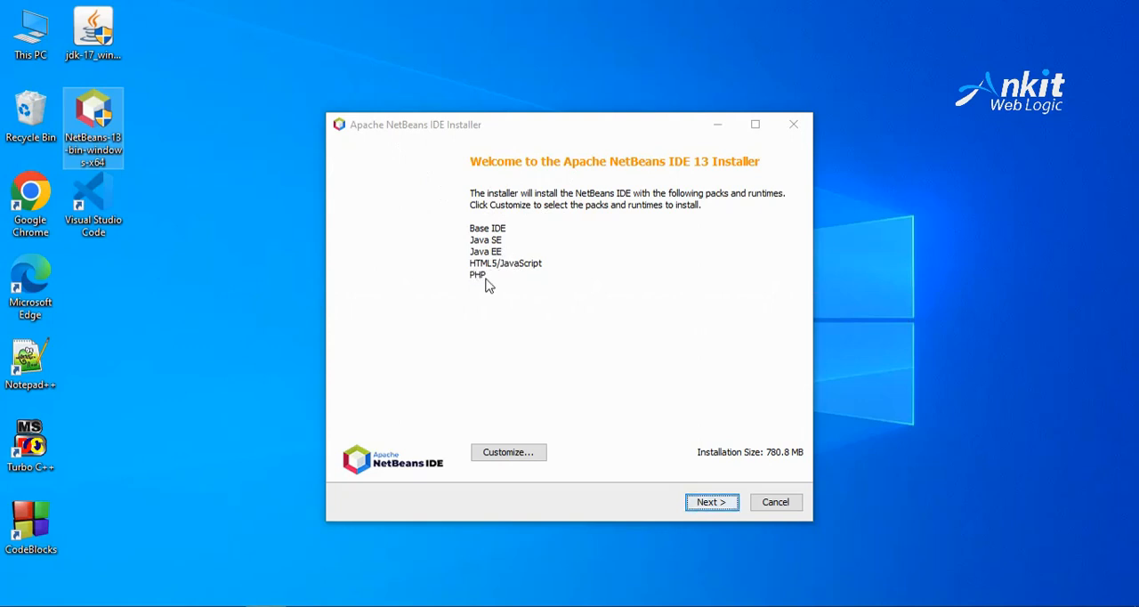
left_click(522, 456)
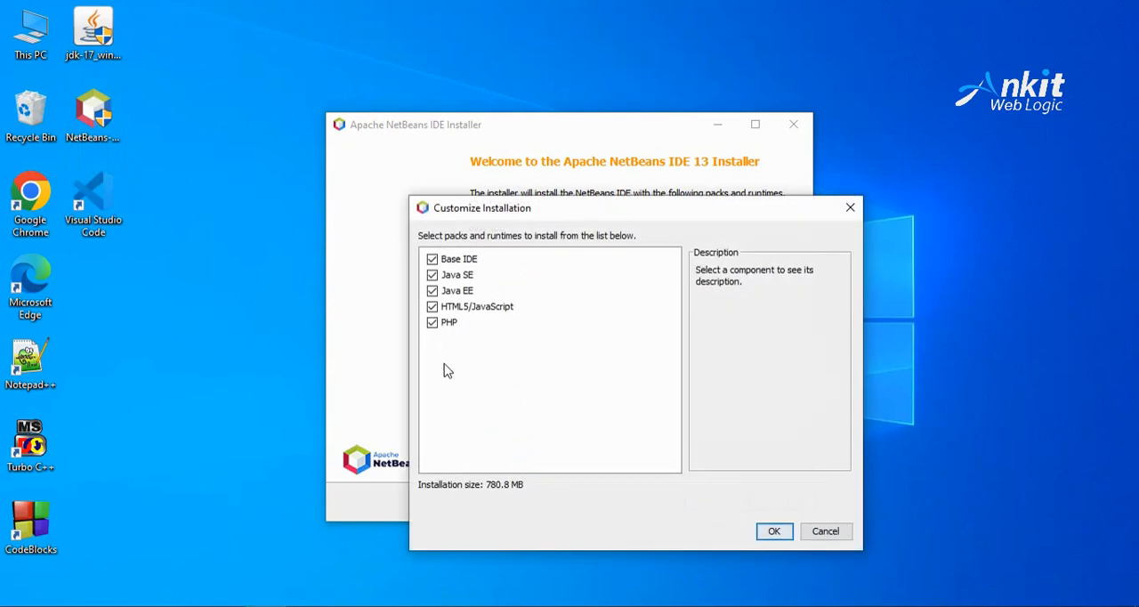
left_click(435, 324)
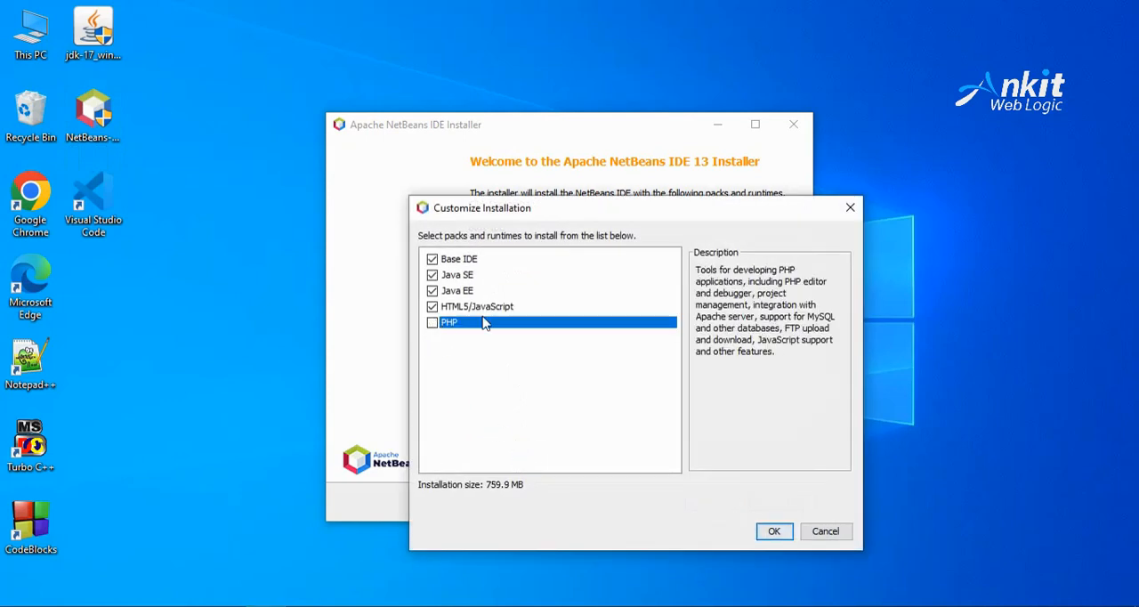
left_click(774, 532)
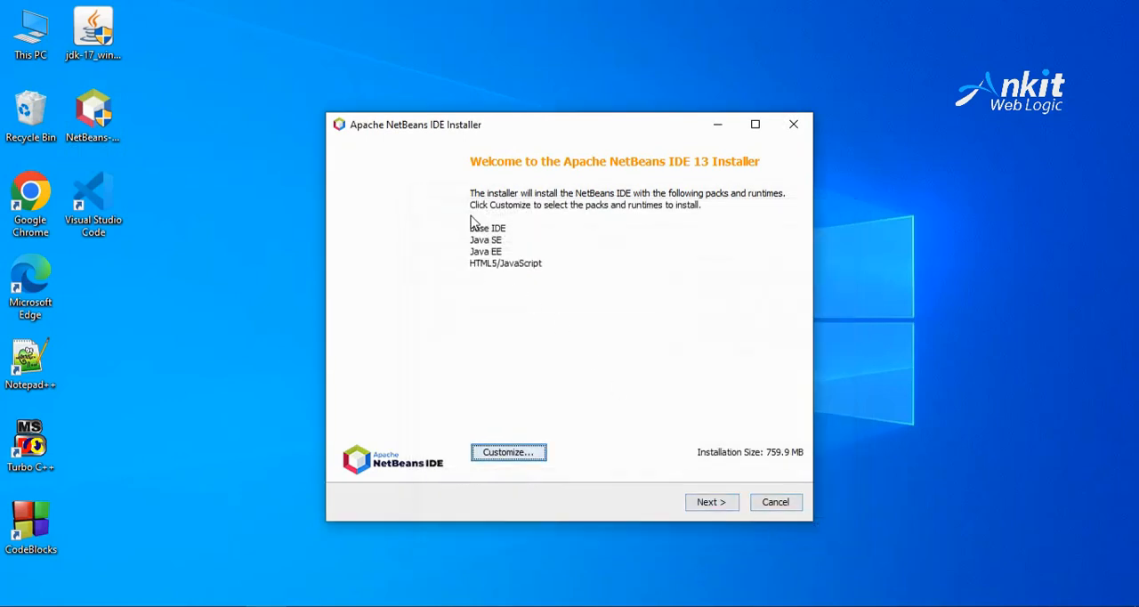
Step: Continue with the selected packs and accept the NetBeans license agreement
left_click(712, 502)
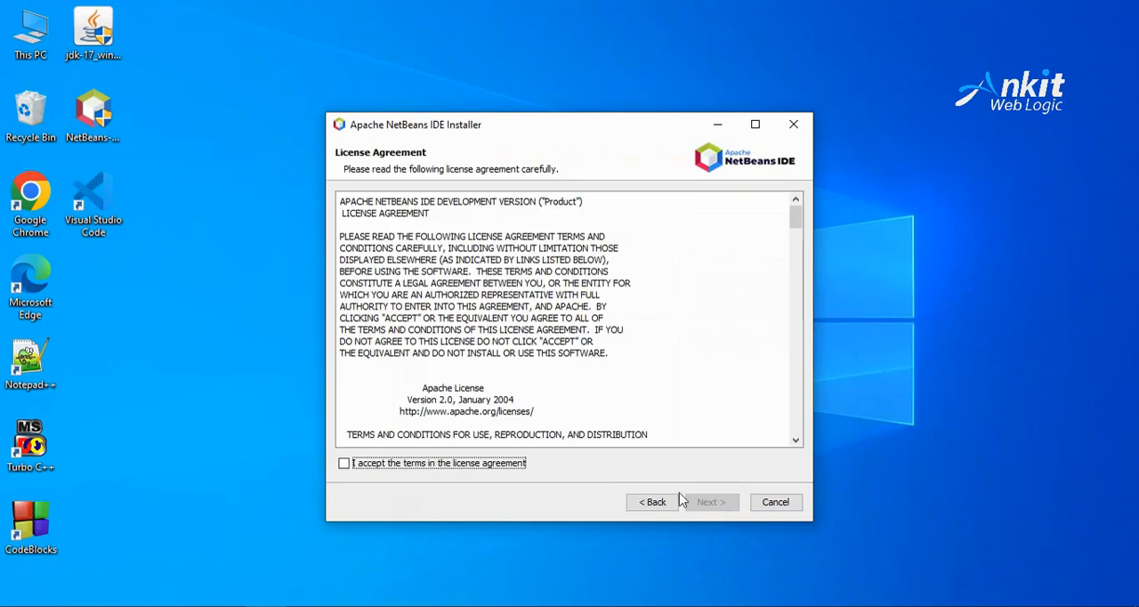
left_click(388, 464)
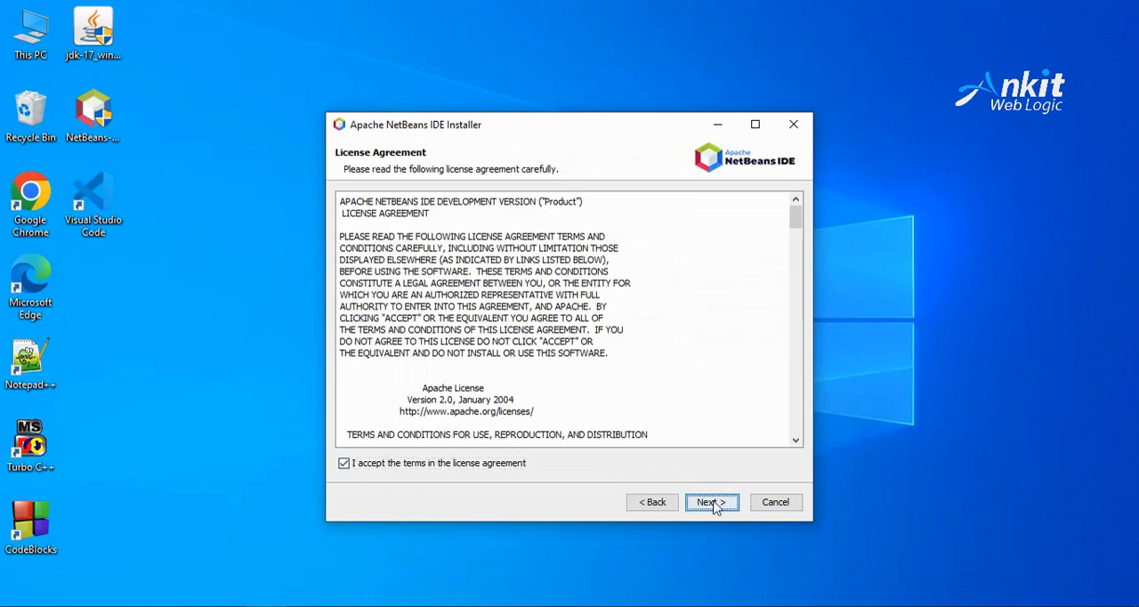
left_click(712, 502)
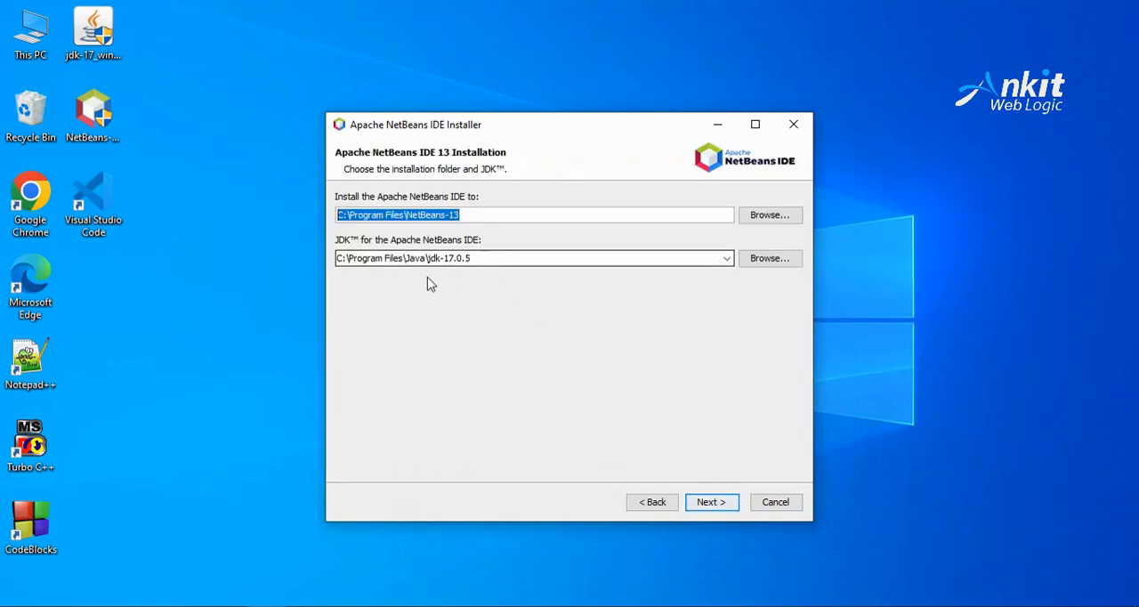
Step: Keep C:\Program Files\NetBeans-13 as the installation folder and C:\Program Files\Java\jdk-17.0.5 as the JDK
left_click(496, 256)
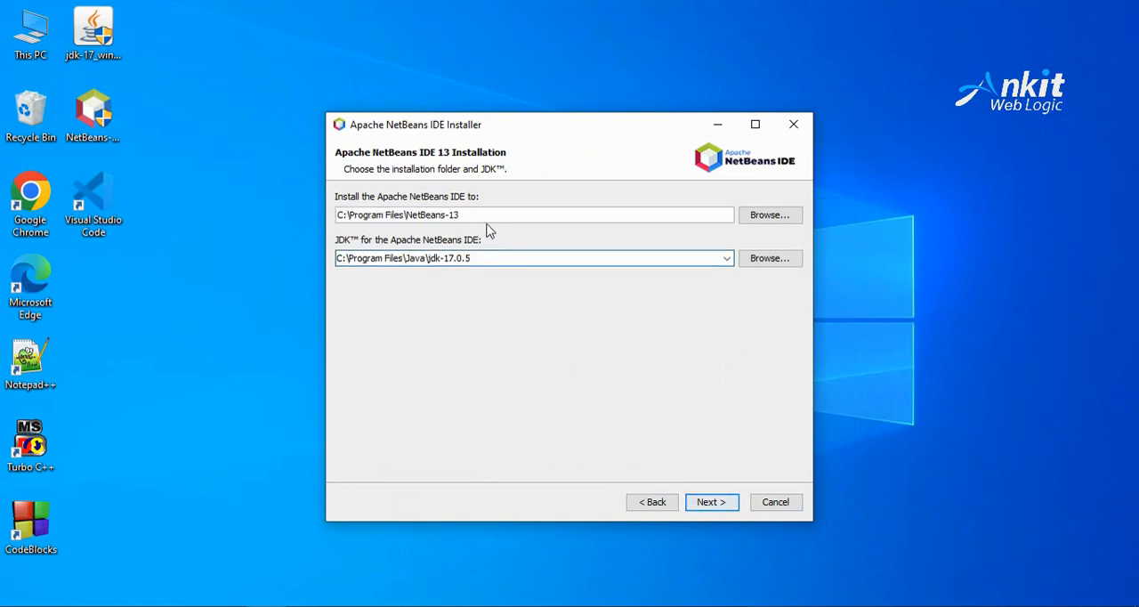
left_click_drag(477, 214, 325, 215)
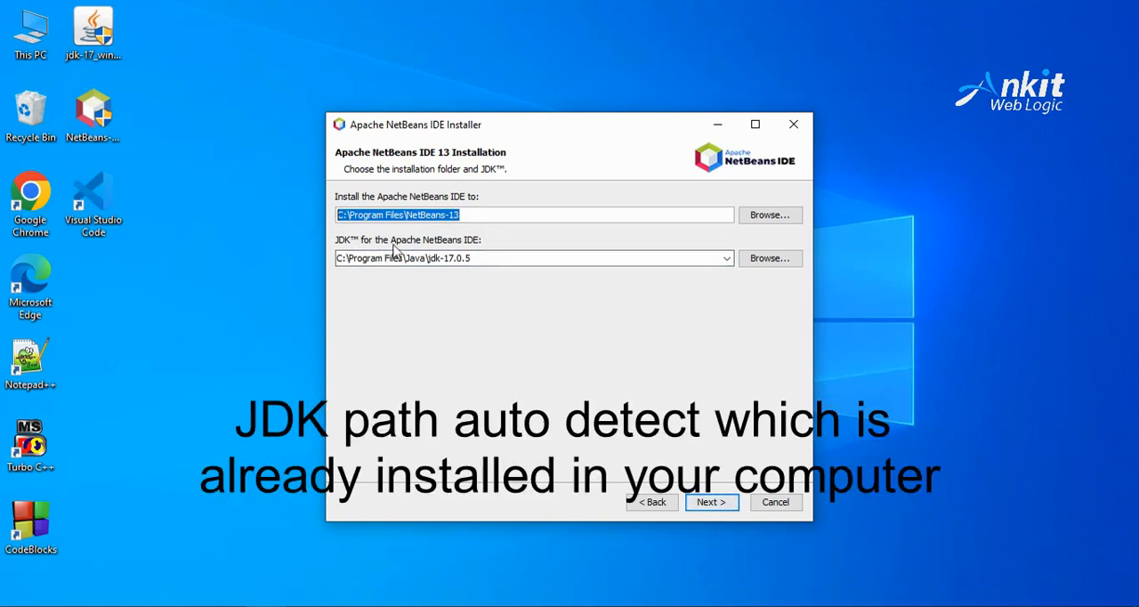
left_click_drag(496, 262, 285, 259)
left_click(506, 254)
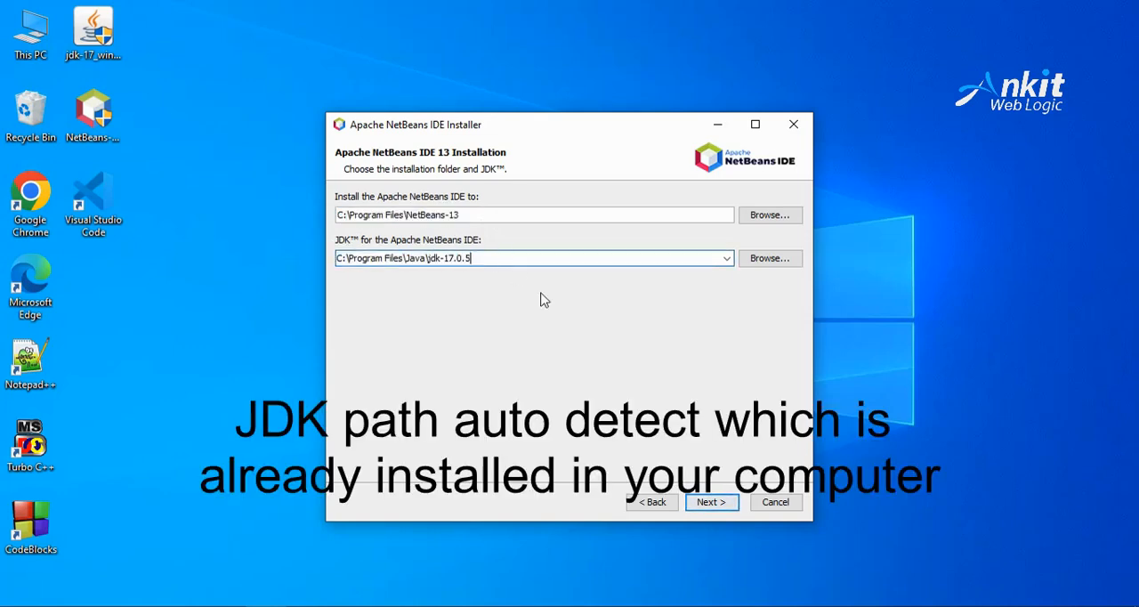
left_click(711, 502)
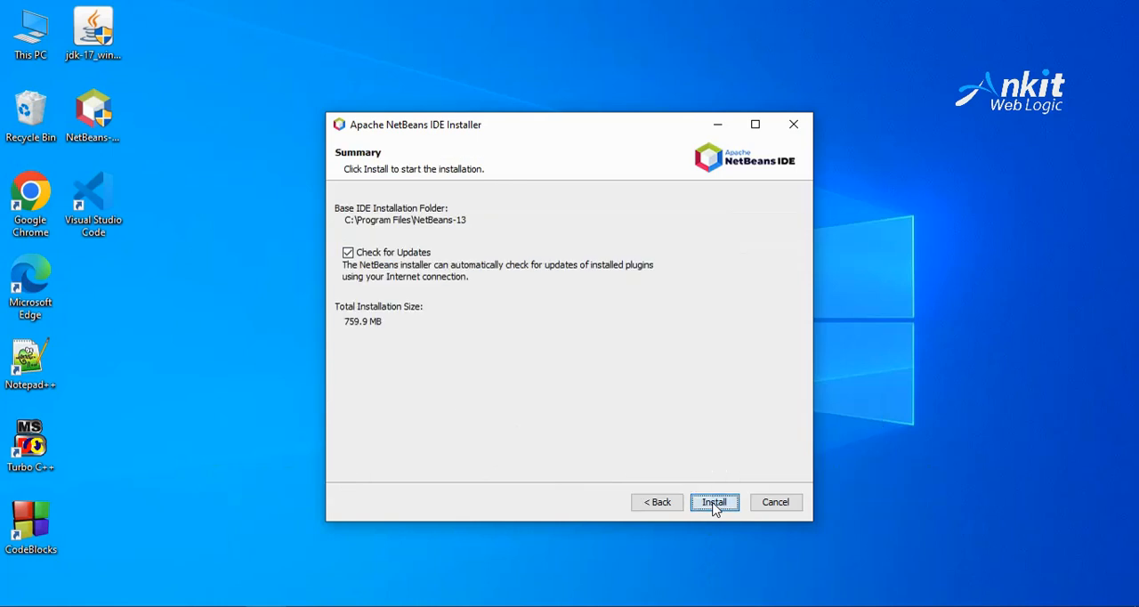
Step: Turn off the update check, then install NetBeans and finish the setup
left_click(348, 254)
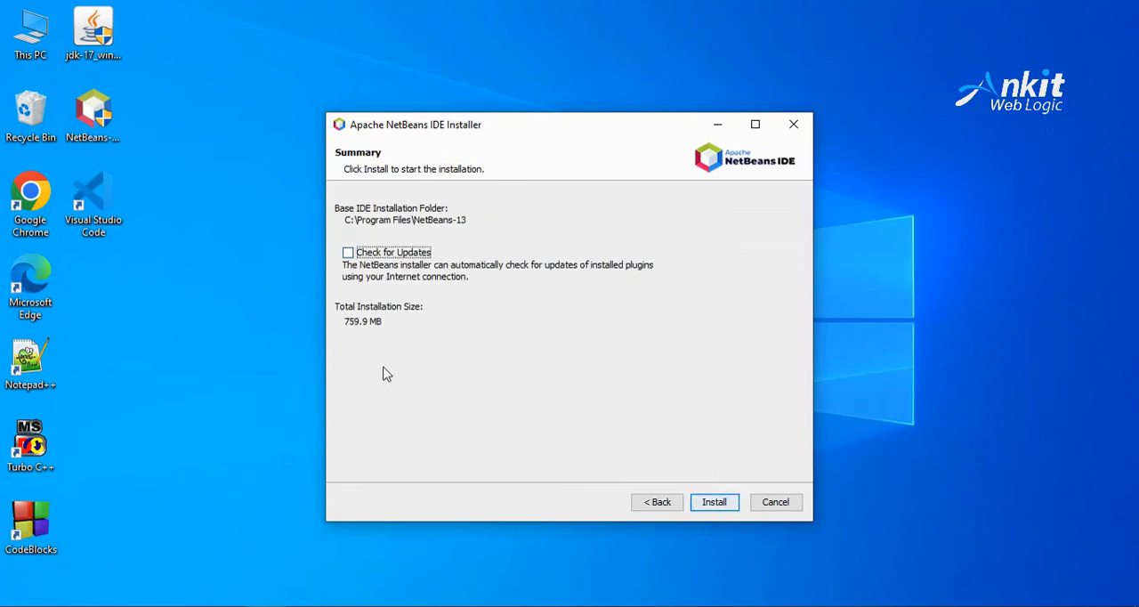
left_click(717, 503)
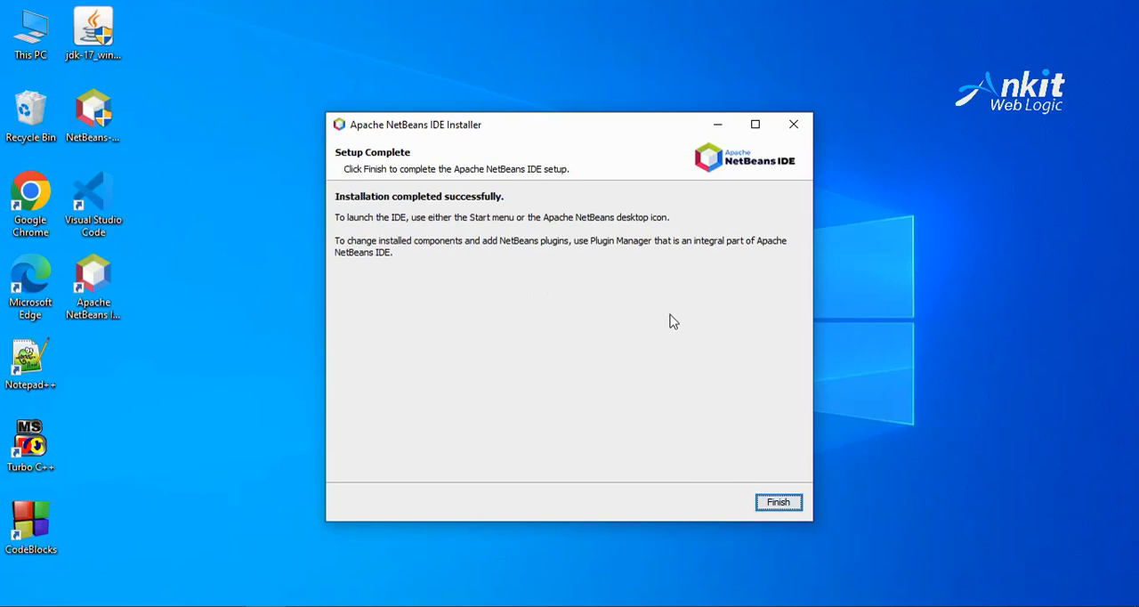
left_click(776, 504)
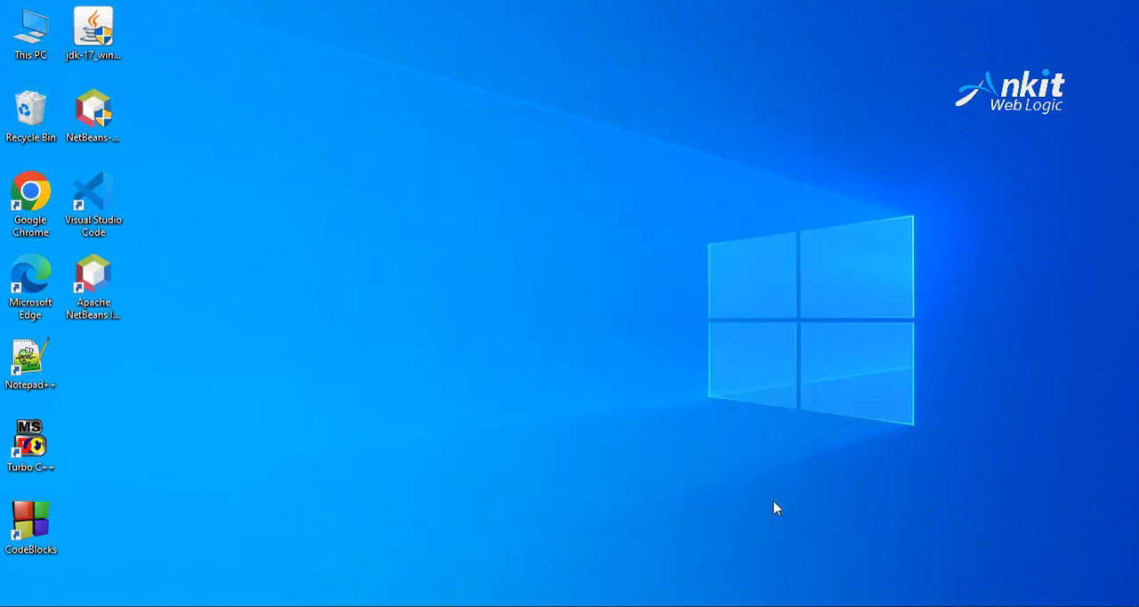
Step: Launch Apache NetBeans IDE 13 from the desktop and maximize its window
left_click(98, 293)
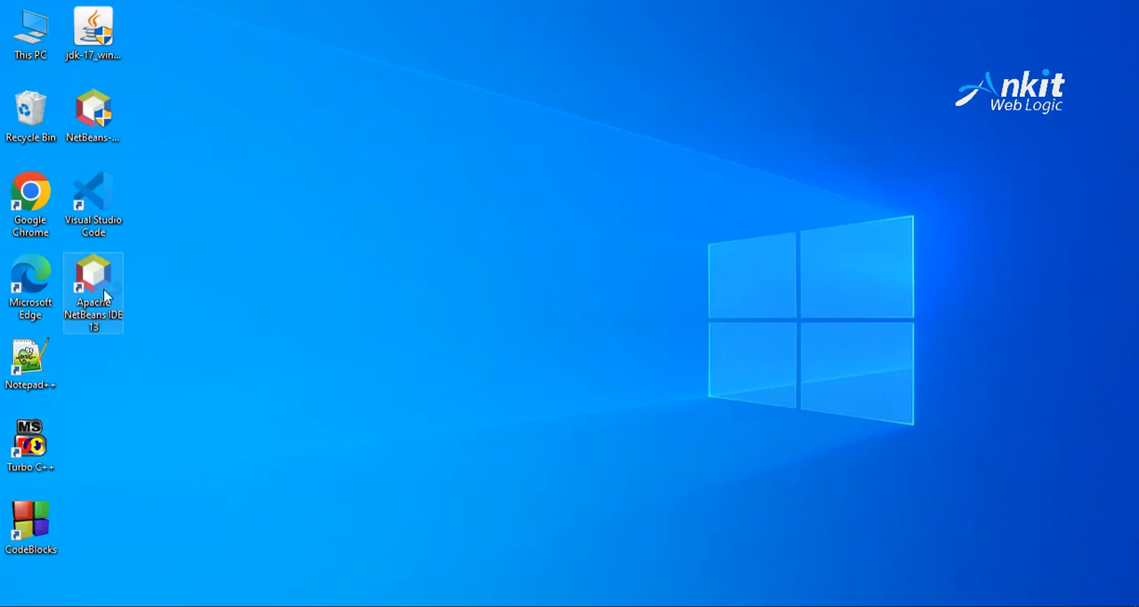
double_click(104, 295)
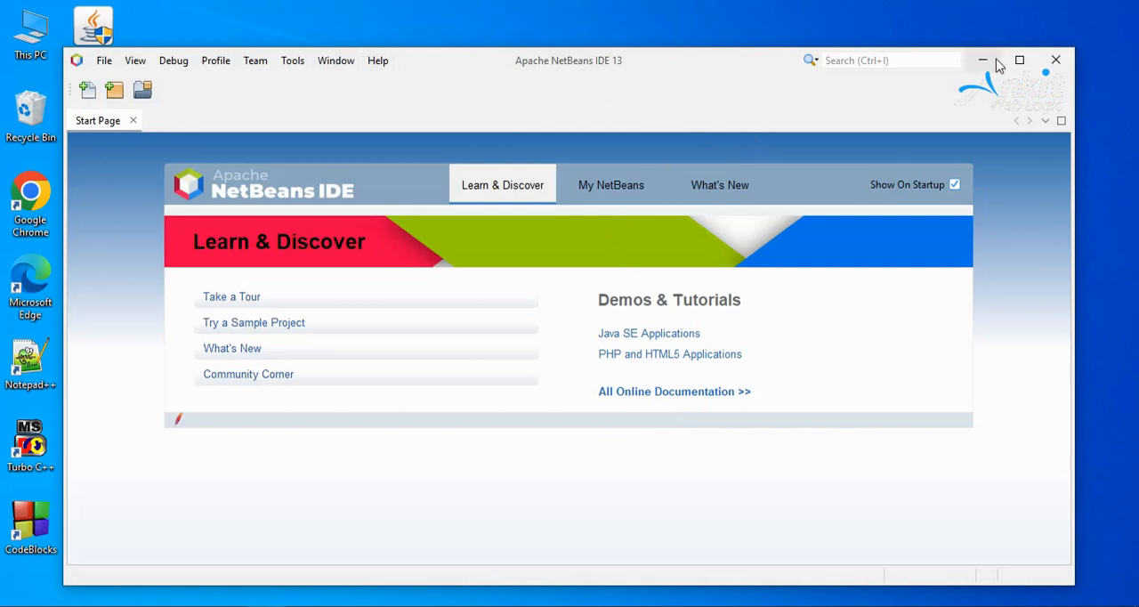
left_click(1020, 60)
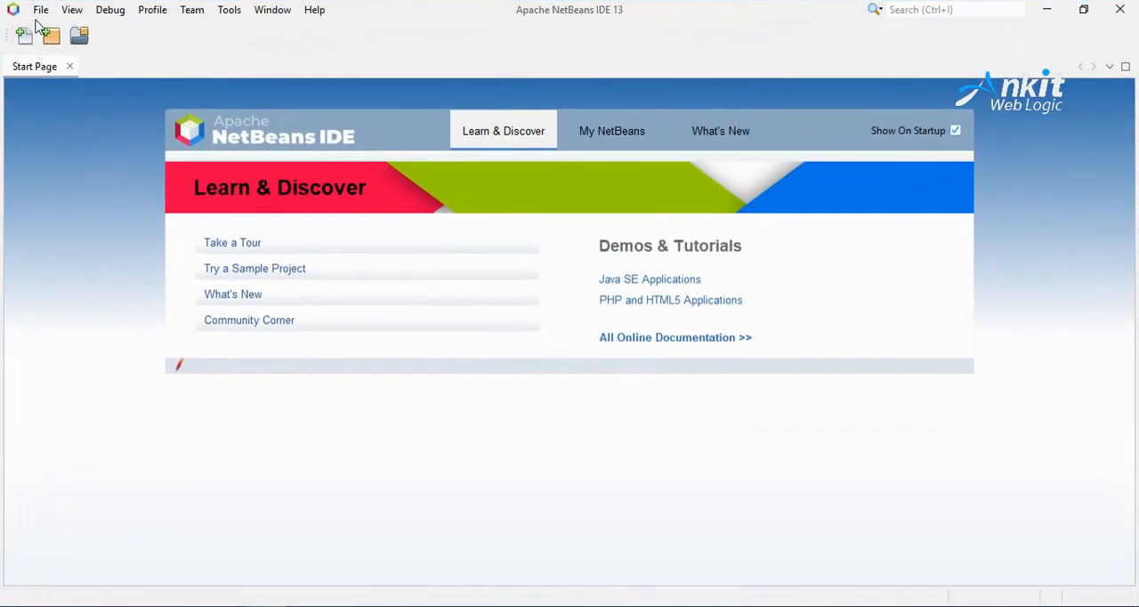
Step: Start a new Java Application project from the Java with Ant category
left_click(41, 10)
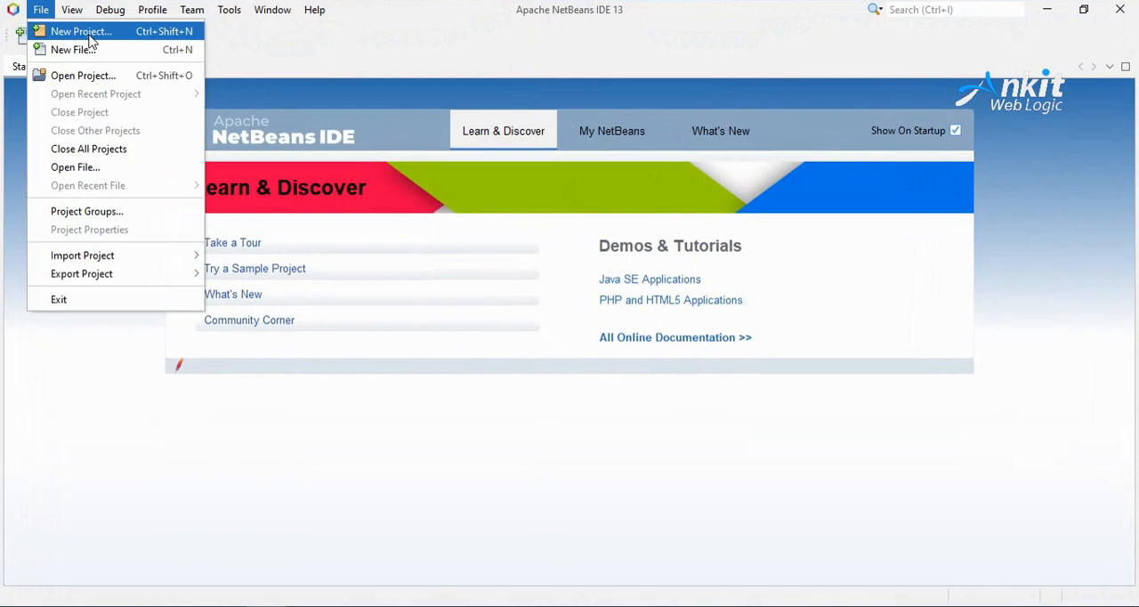
left_click(82, 32)
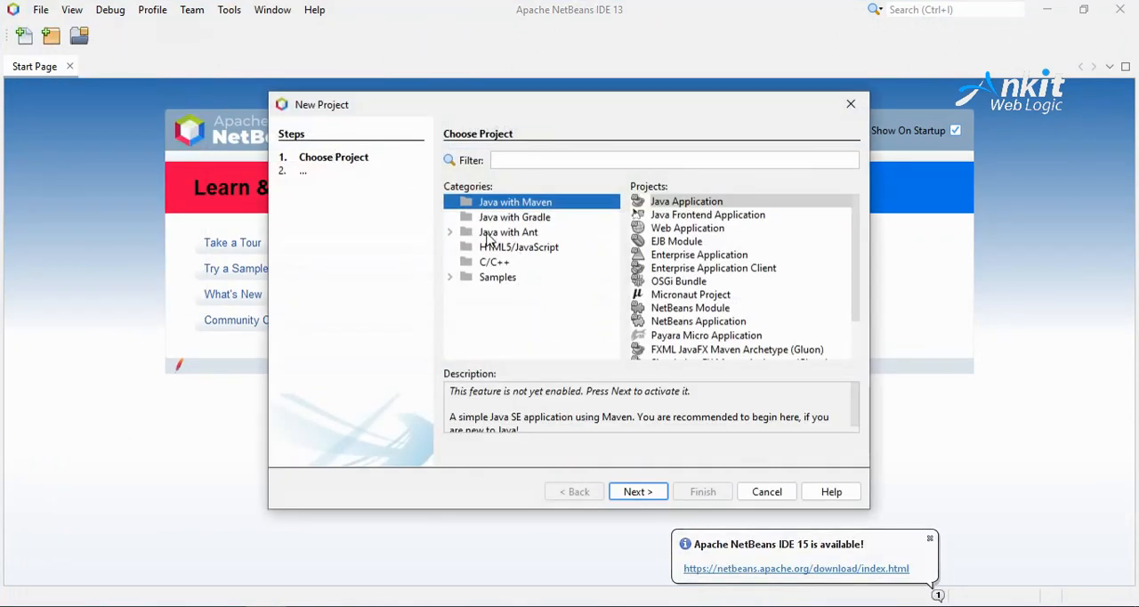
left_click(528, 235)
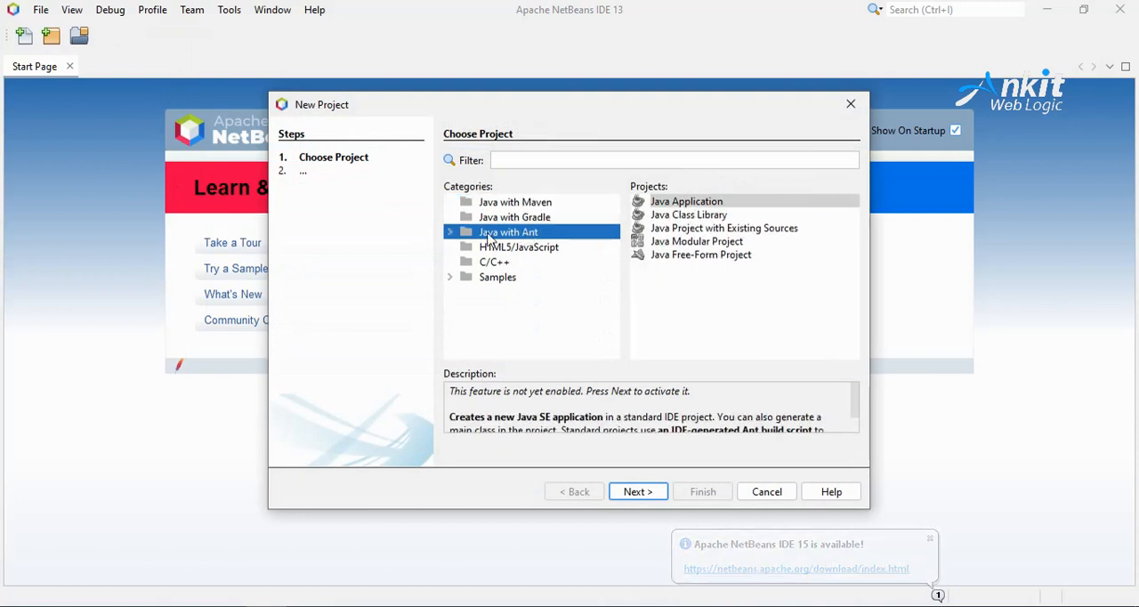
left_click(683, 207)
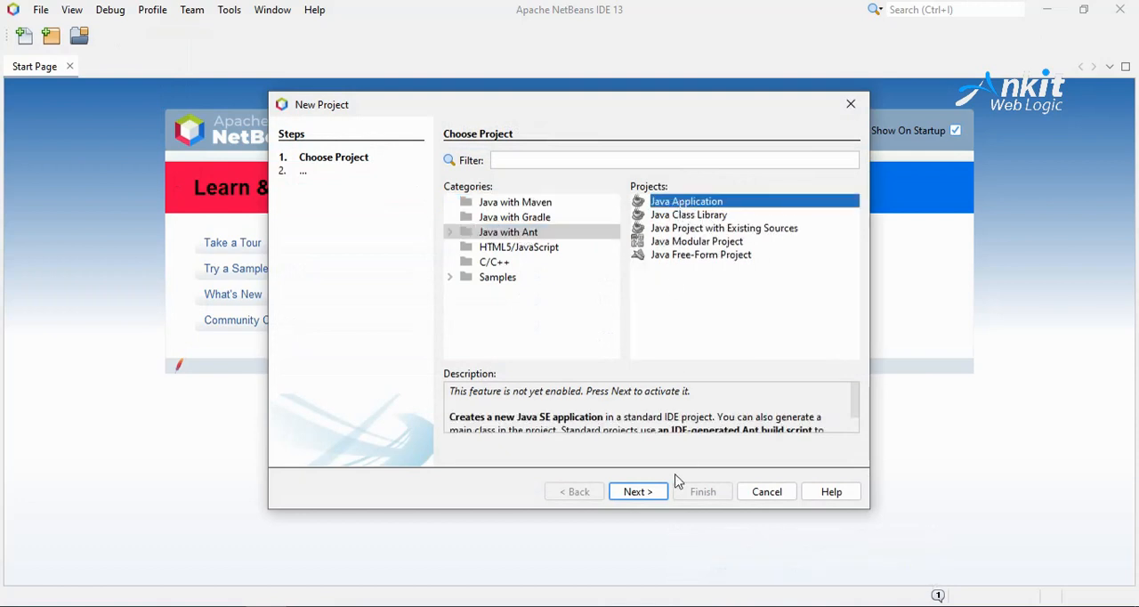
left_click(658, 493)
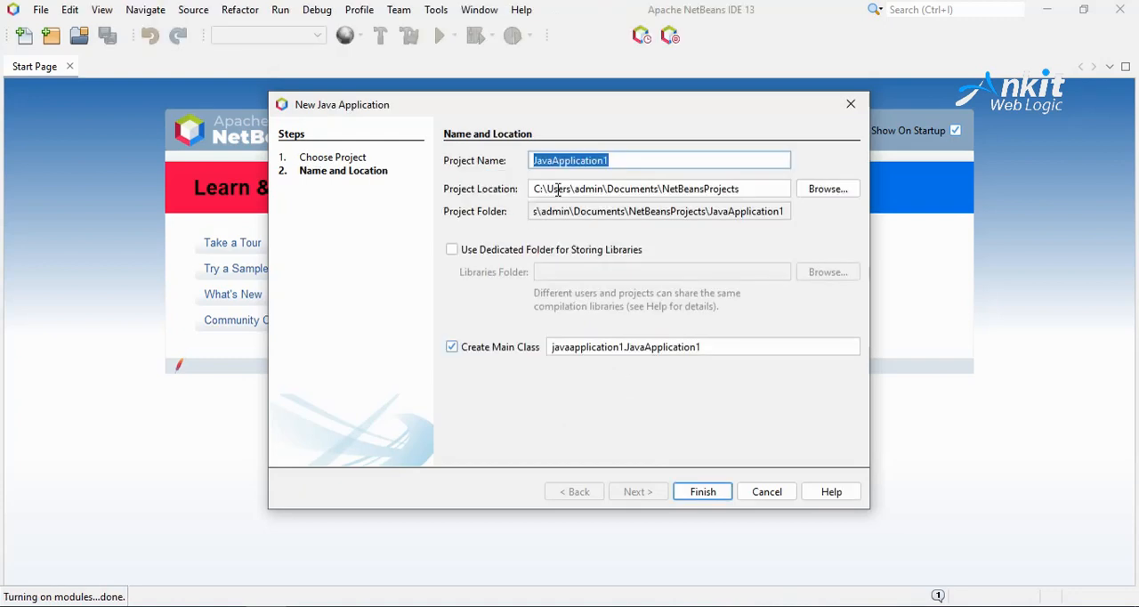
Step: Create the project JavaApplication1 in D:\ with a main class, and narrow the project sidebar to widen the code editor
left_click_drag(623, 162, 488, 166)
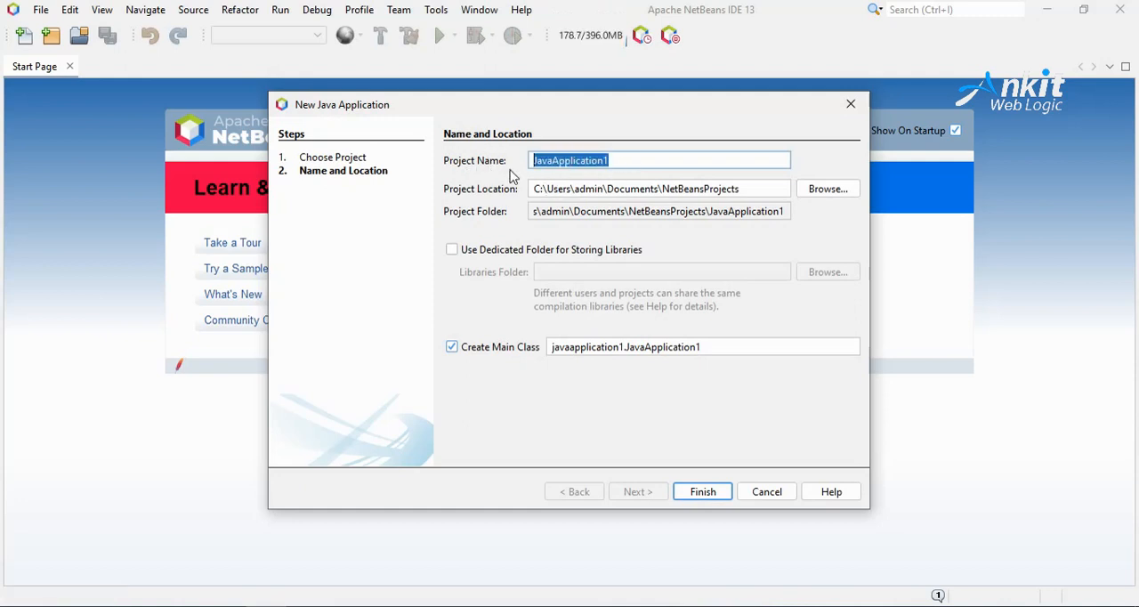
left_click(841, 191)
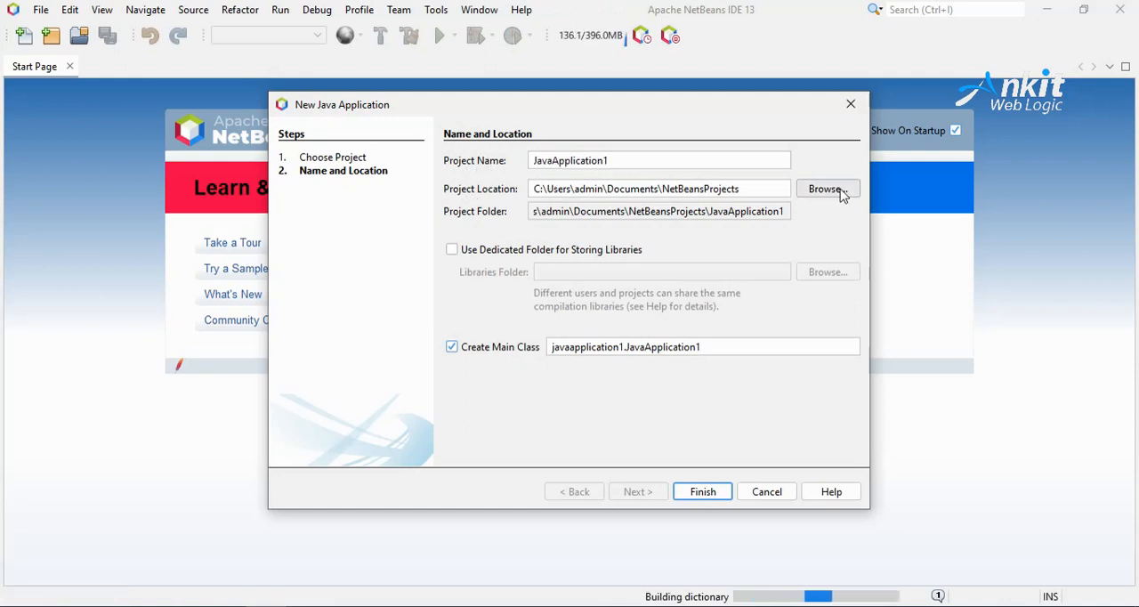
left_click(463, 254)
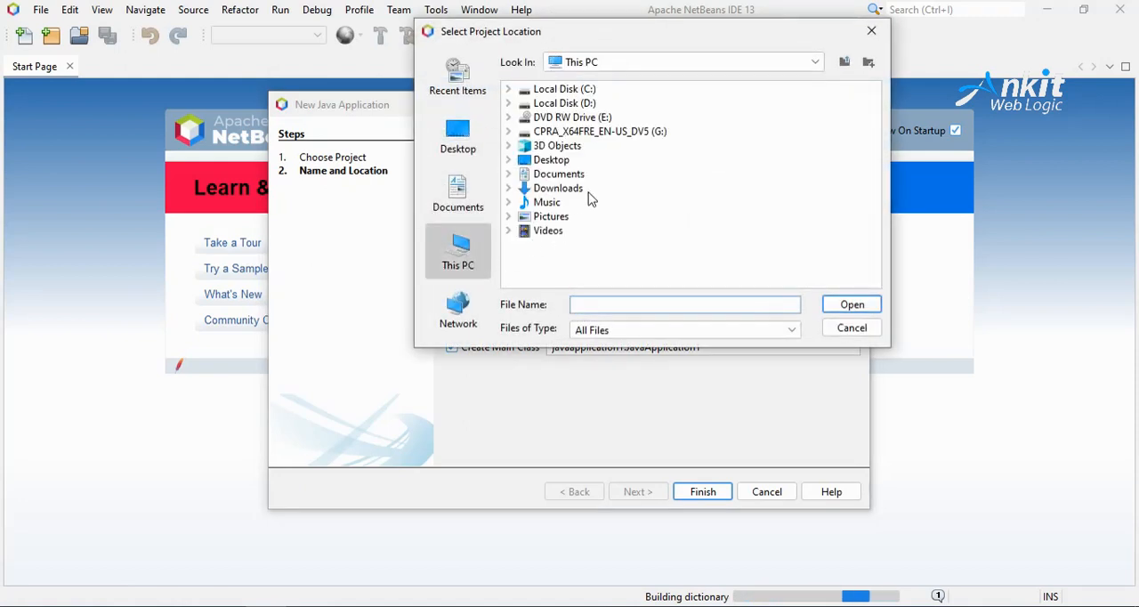
double_click(588, 104)
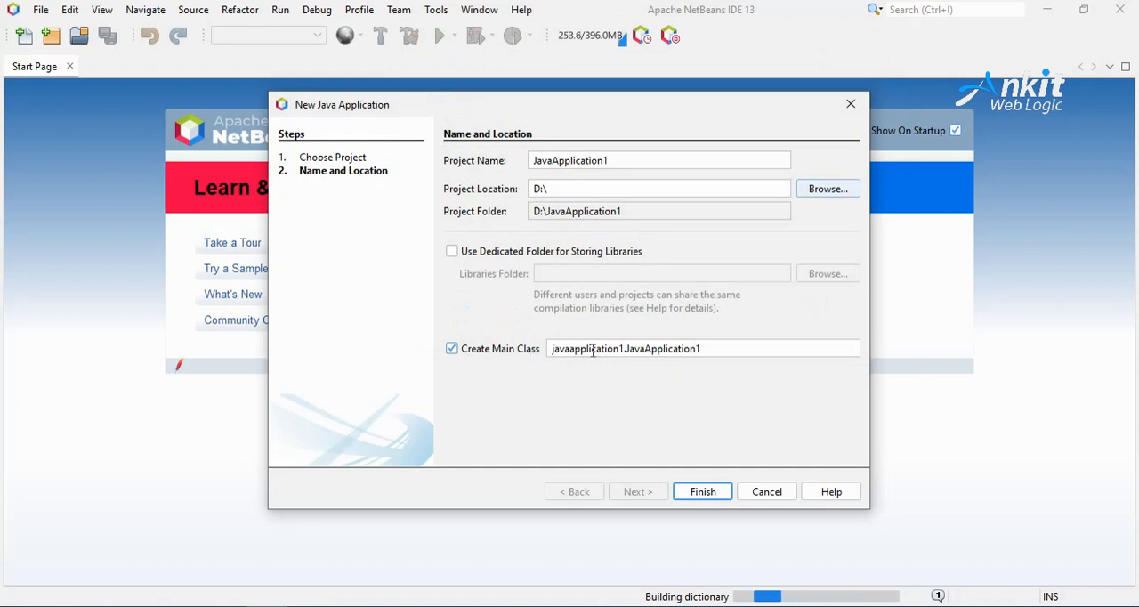
left_click(710, 496)
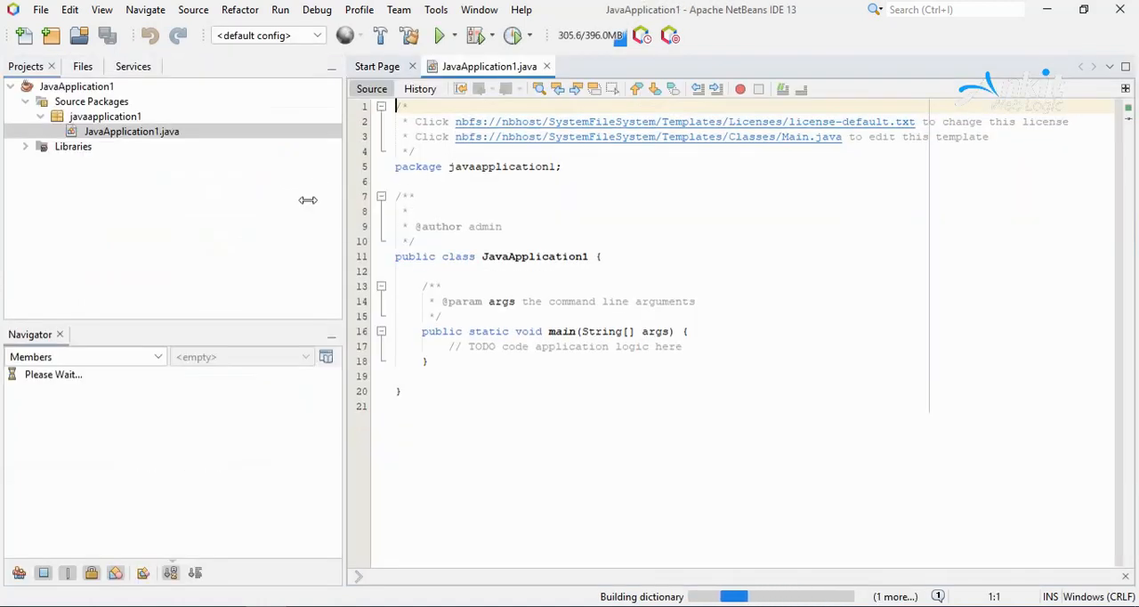
left_click_drag(343, 196, 196, 216)
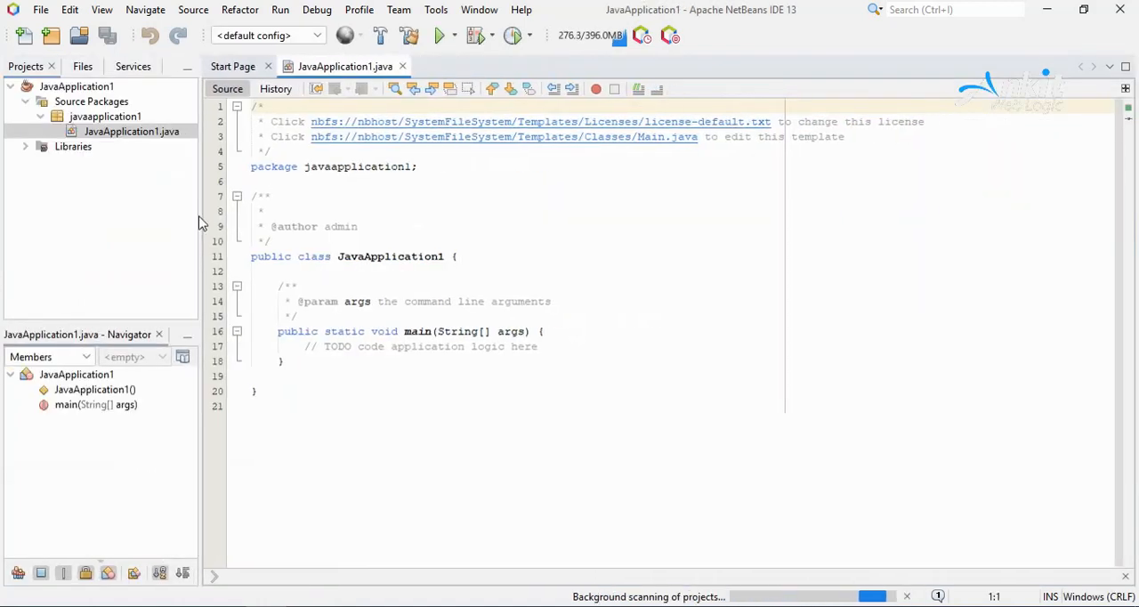
Step: Delete the license template comment and the leftover blank line above the package declaration in JavaApplication1.java
left_click_drag(273, 152, 250, 107)
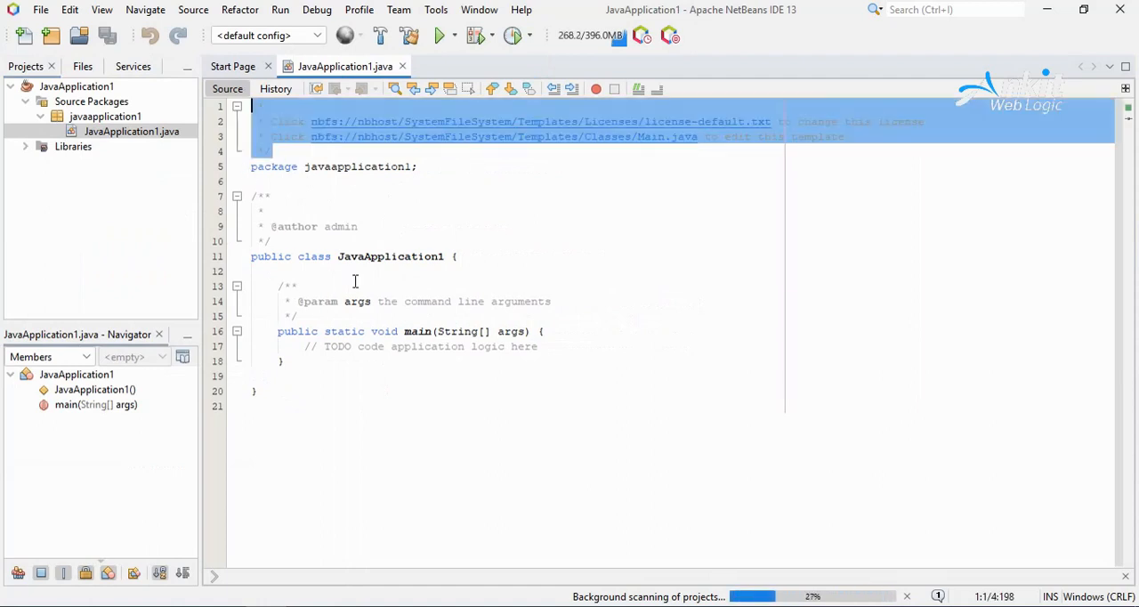
key("Delete")
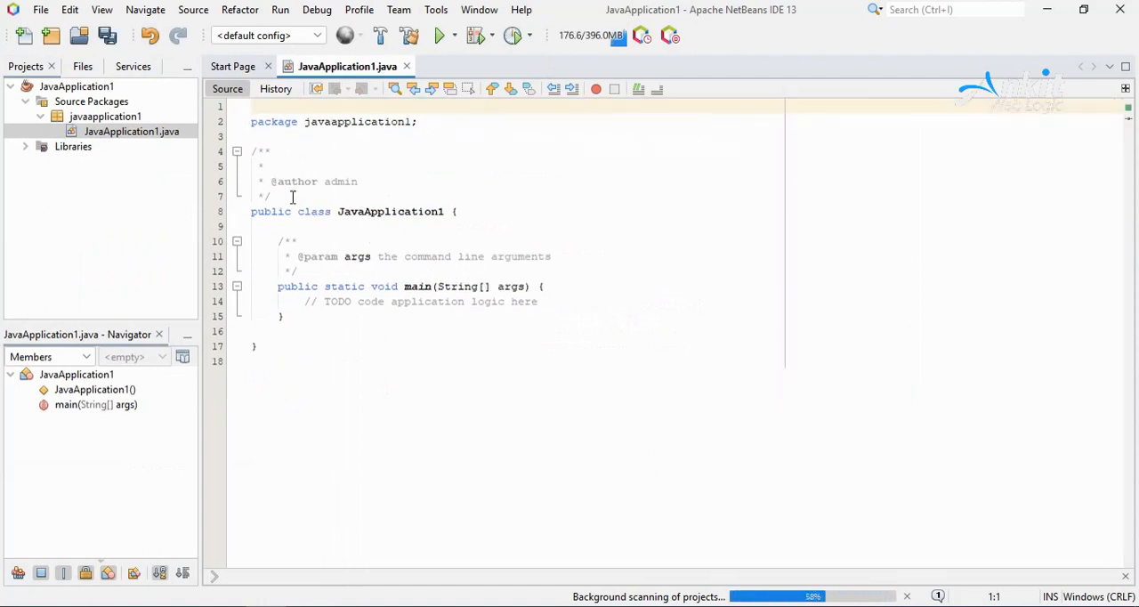
key("Delete")
Step: Replace the TODO comment in the main method with System.out.println("Hello World"); using the sout code template
left_click(303, 287)
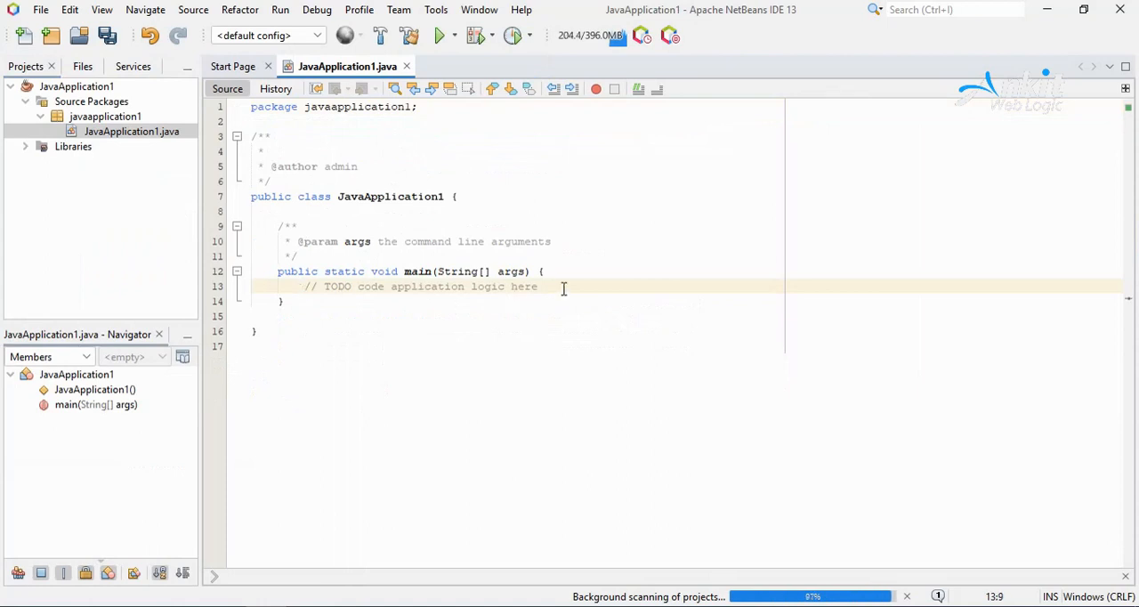
key("shift+End")
type("stem.o")
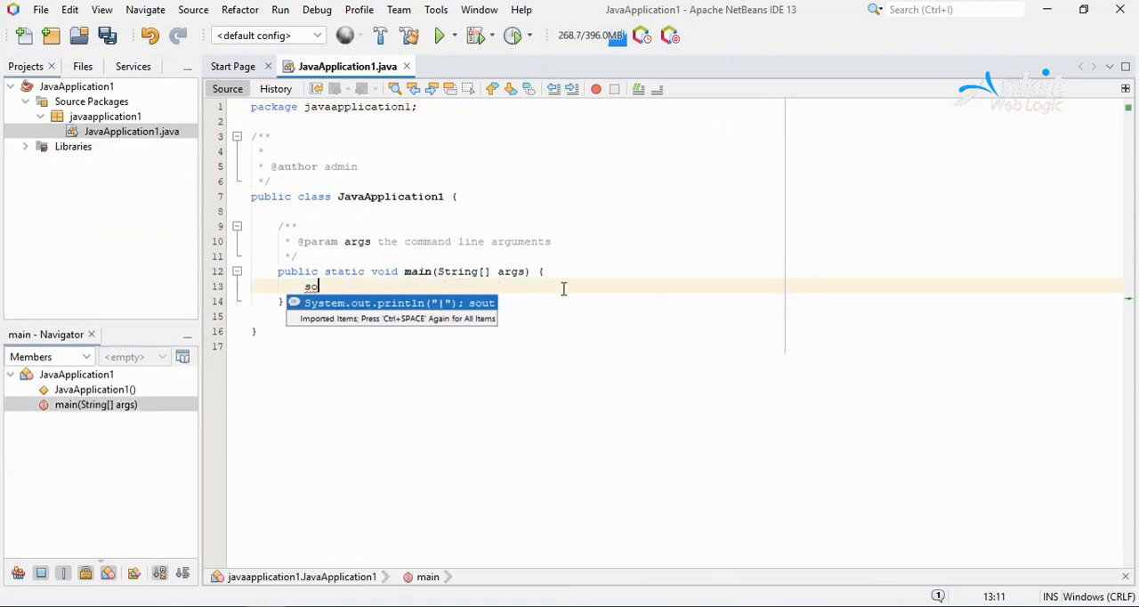
type("u")
key("Return")
type("Hello World\");")
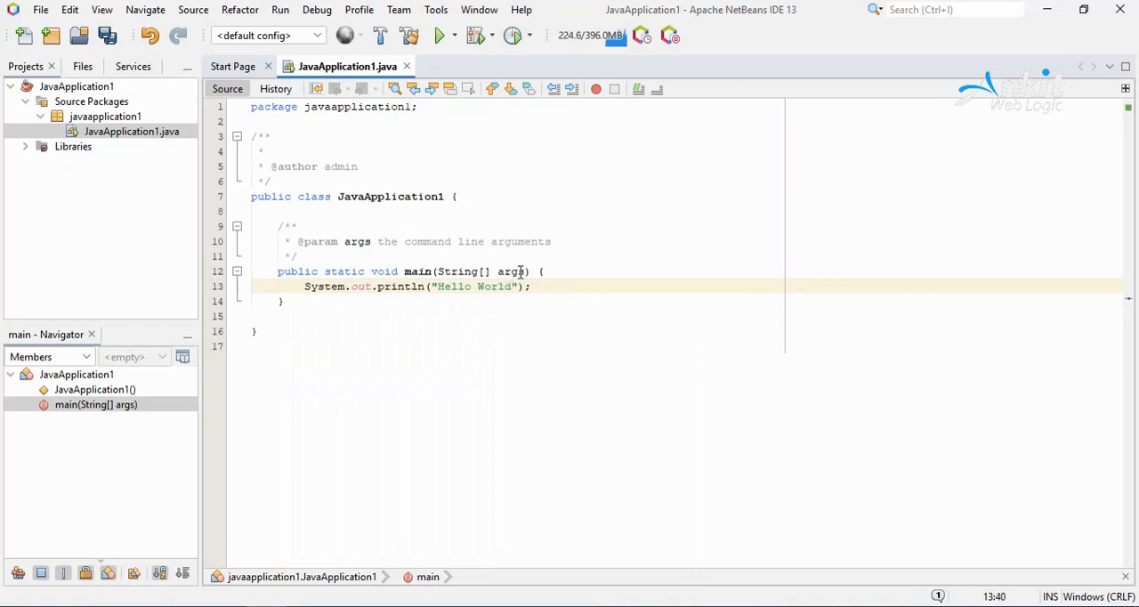
Step: Run the JavaApplication1 project and select the line it prints in the run output
left_click(439, 35)
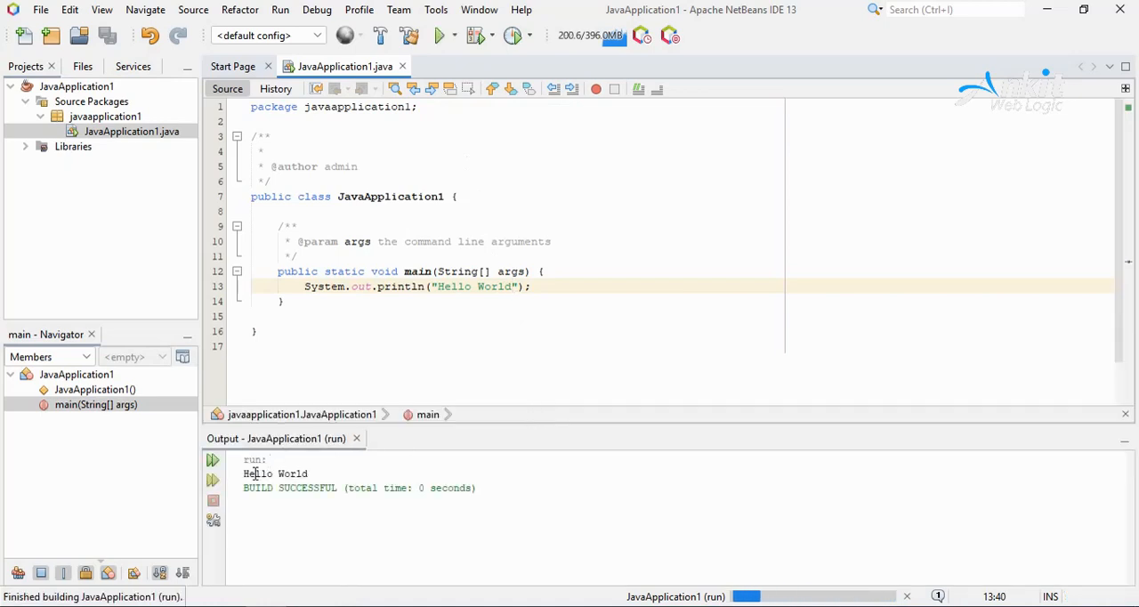
left_click_drag(243, 474, 392, 478)
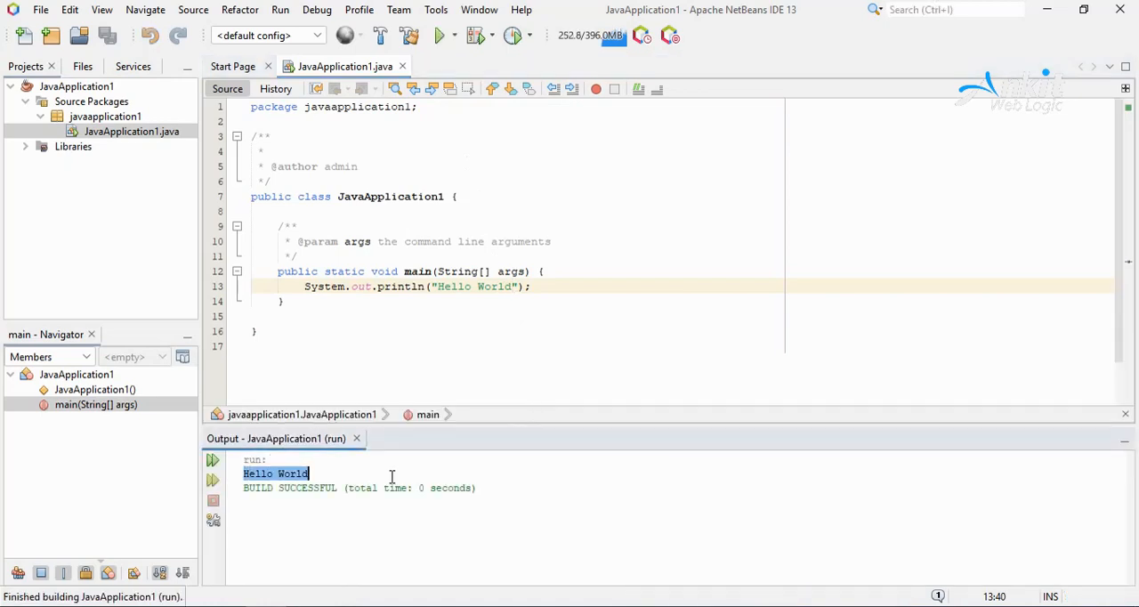